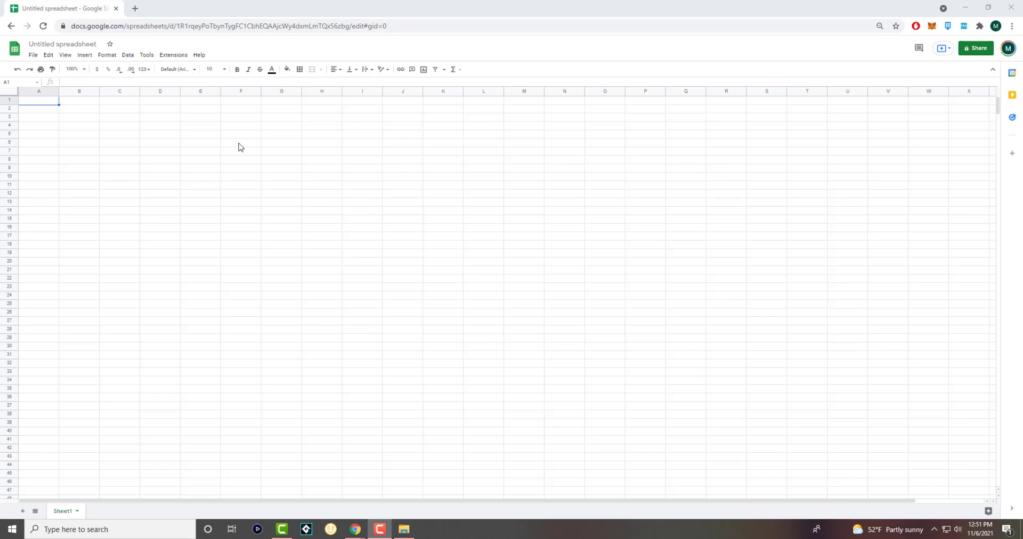
- Upload and import the RentalIncomeExpenseWorksheet-Zillow .xlsx file, replacing the blank spreadsheet
left_click(39, 57)
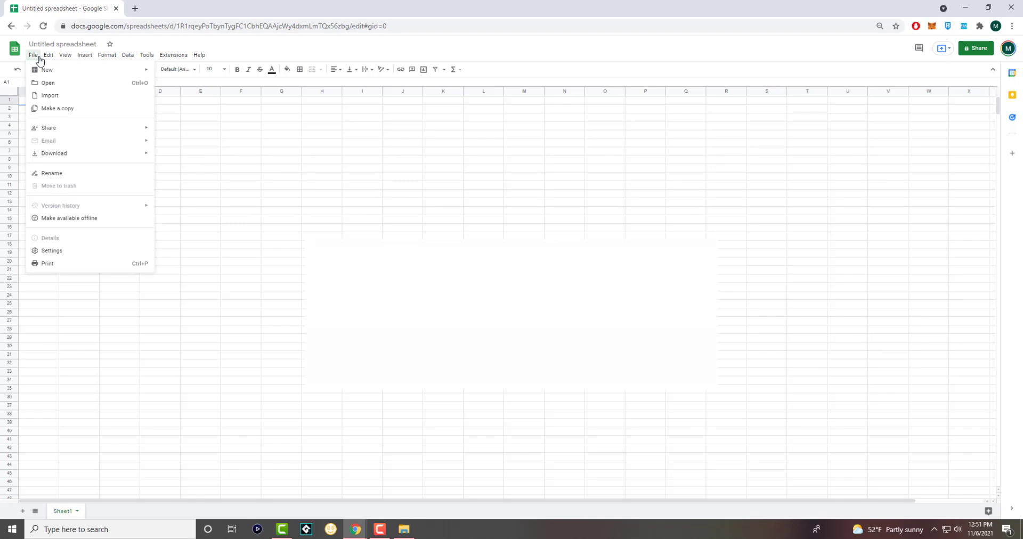
left_click(56, 95)
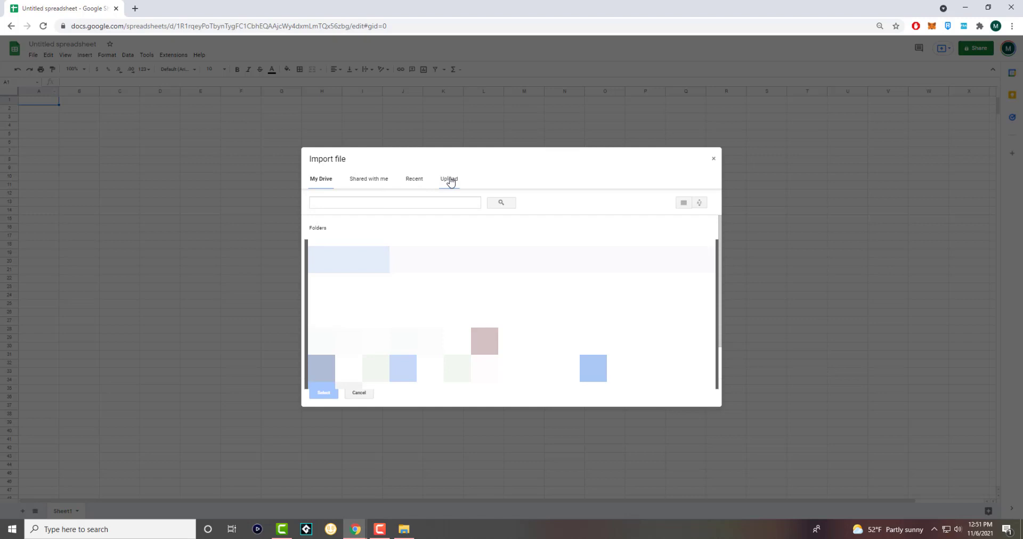
left_click(451, 180)
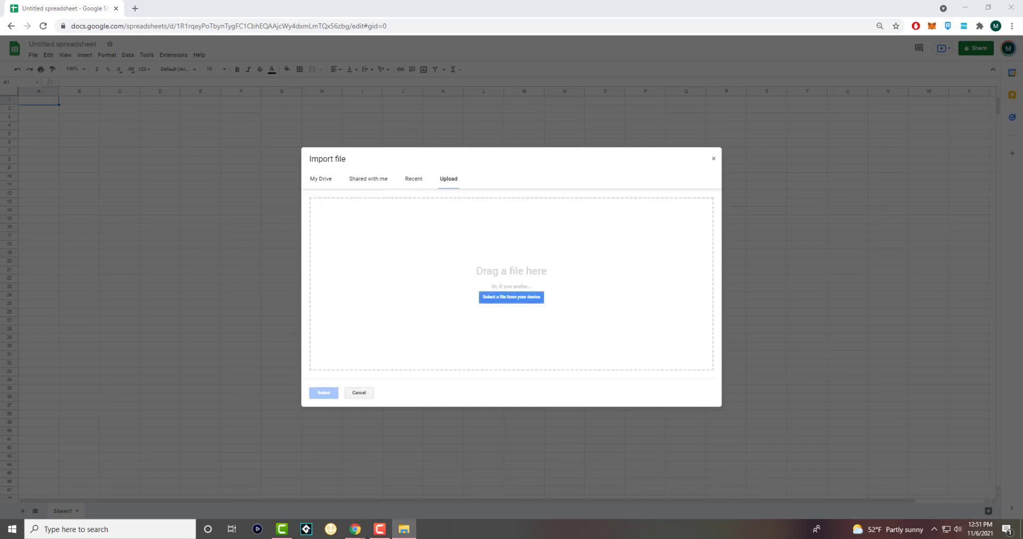
left_click_drag(914, 205, 669, 200)
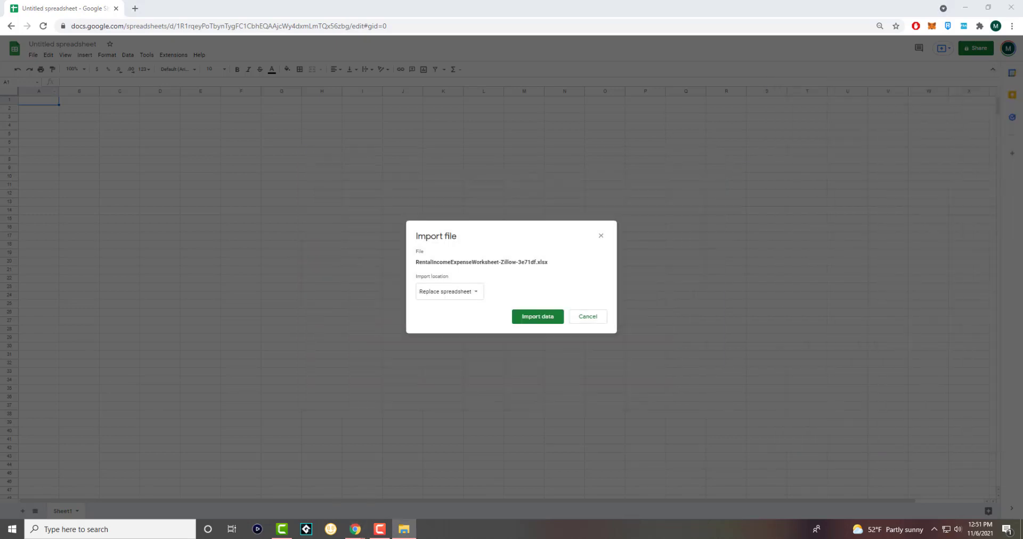
left_click(598, 254)
left_click(539, 318)
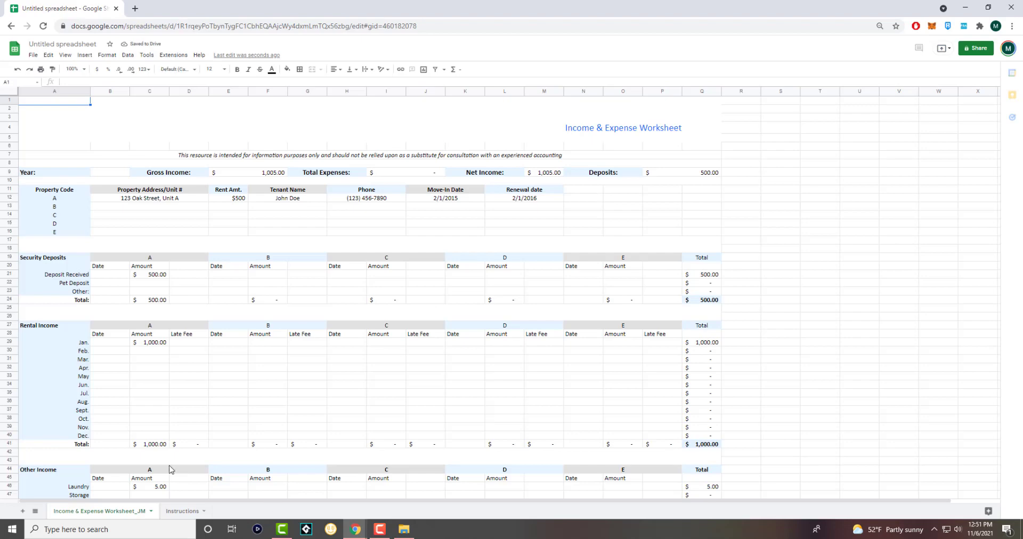
left_click(175, 512)
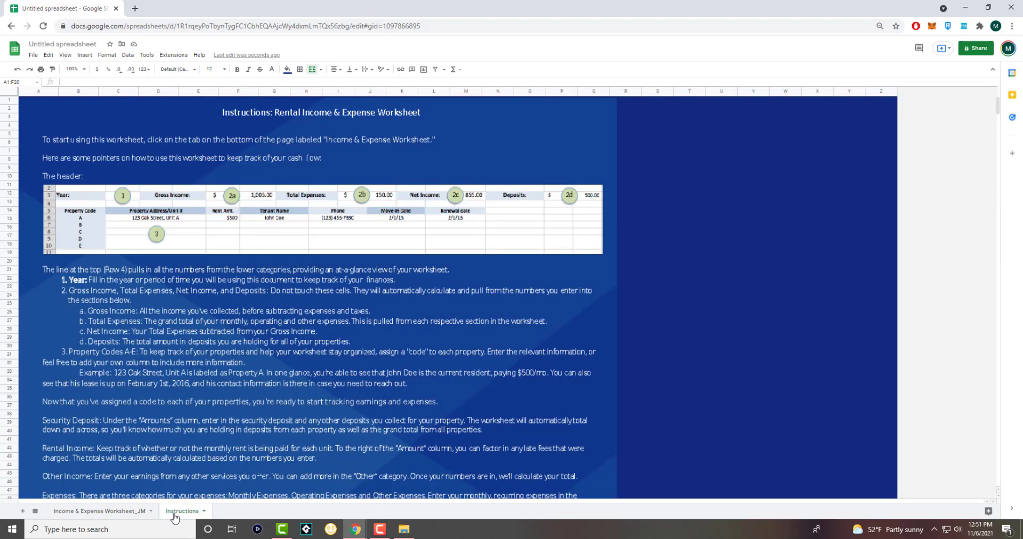
left_click(126, 512)
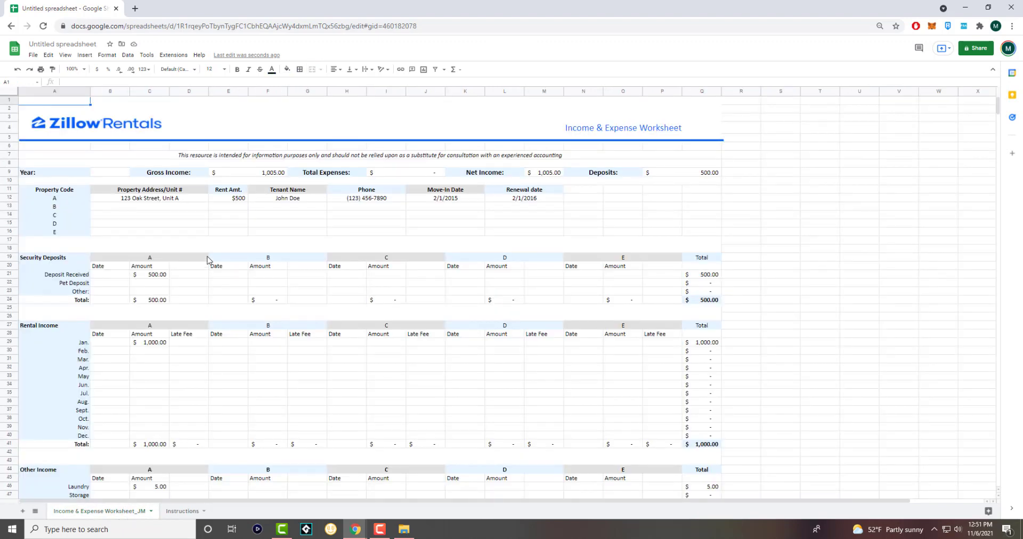
left_click(162, 199)
left_click(253, 175)
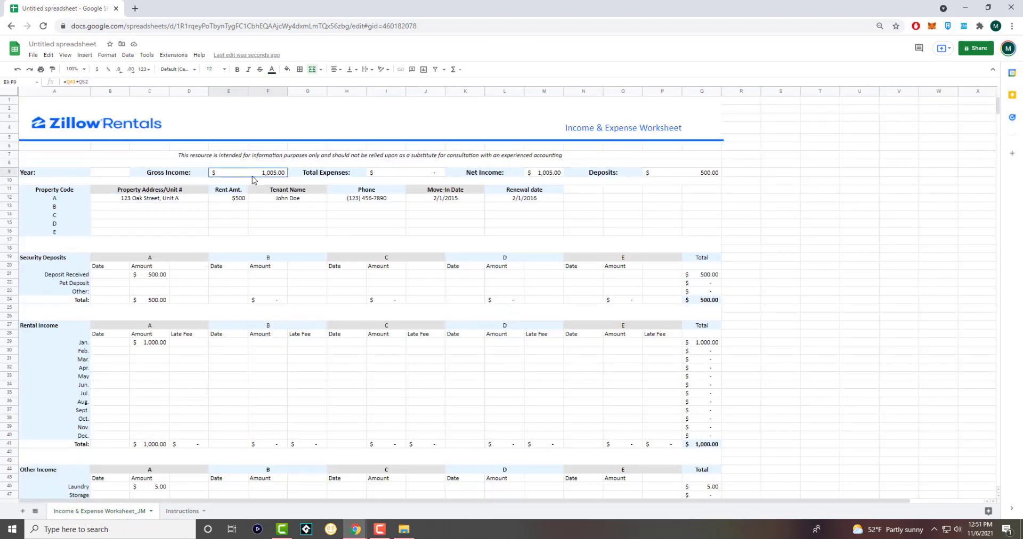
scroll(133, 368, "down", 6)
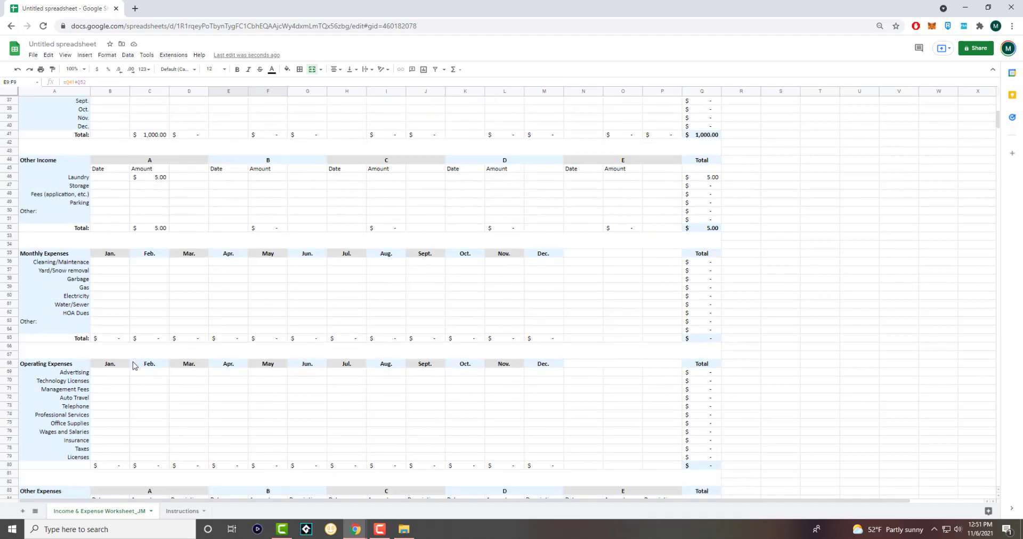
scroll(288, 252, "down", 5)
scroll(142, 277, "up", 2)
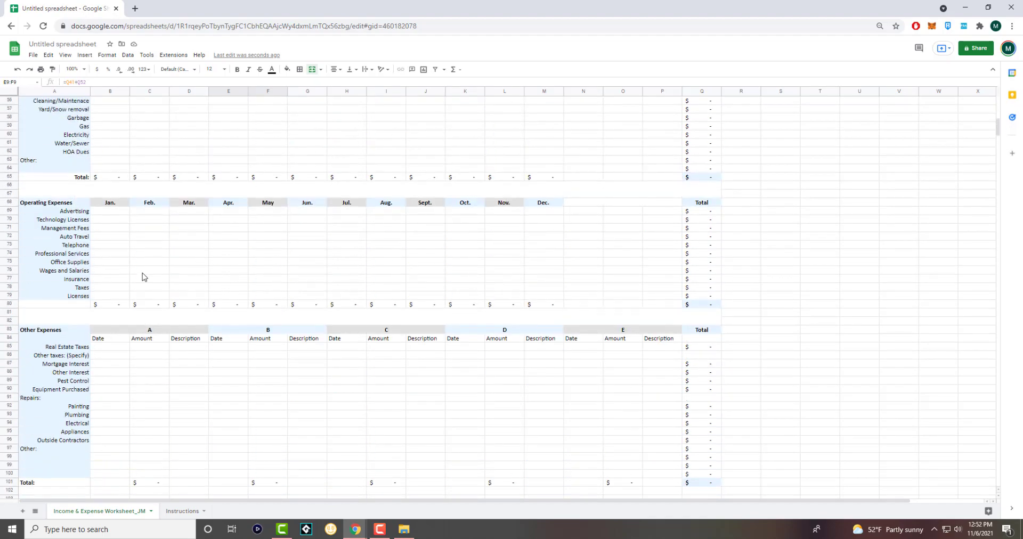
scroll(142, 277, "up", 9)
left_click(137, 274)
scroll(136, 272, "up", 4)
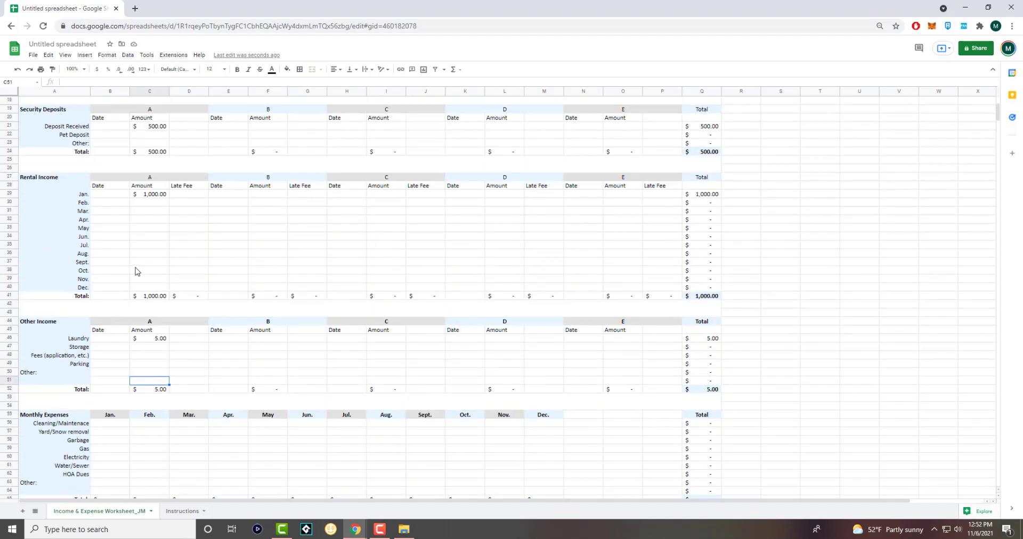
scroll(136, 271, "up", 4)
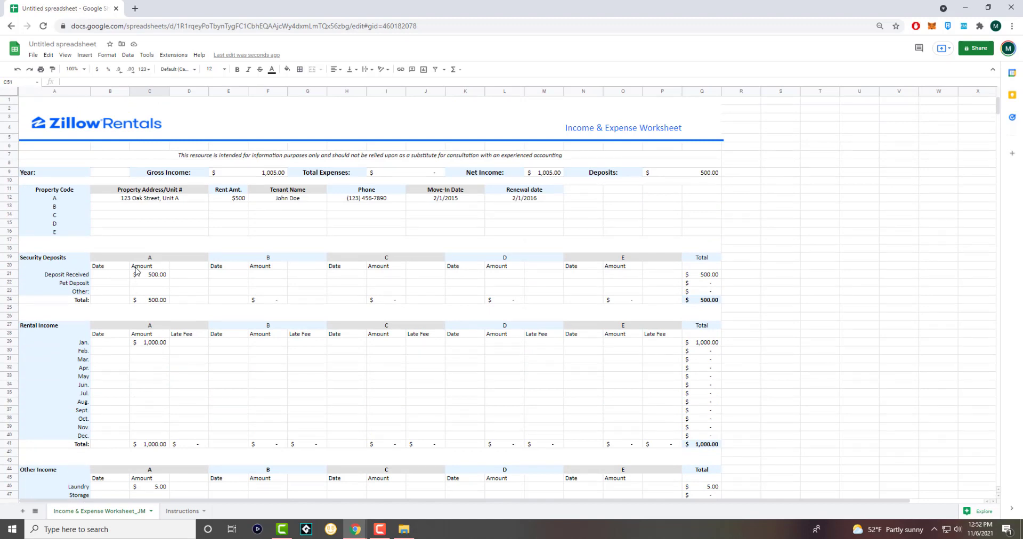
left_click(143, 342)
left_click(162, 203)
key("Tab")
key("Tab")
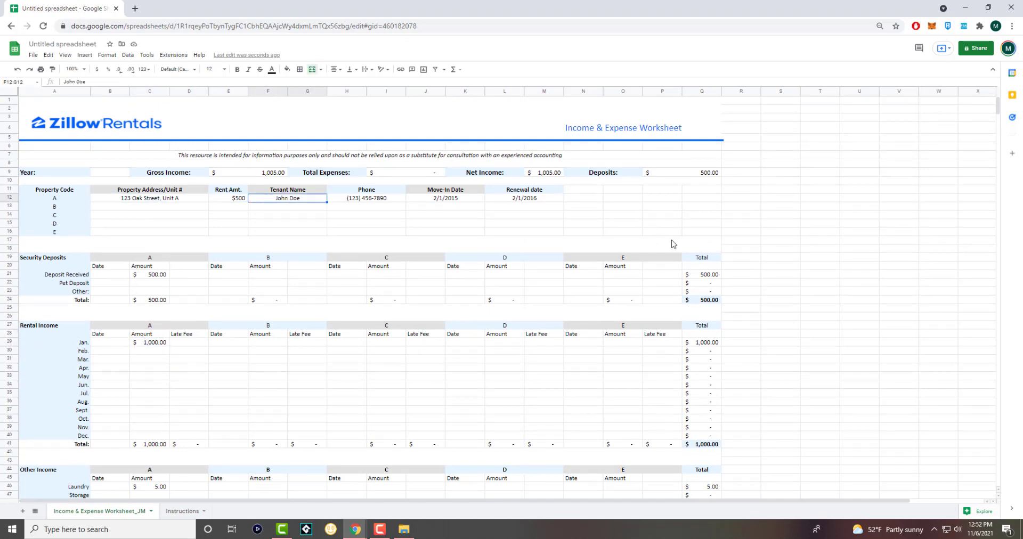
left_click(682, 173)
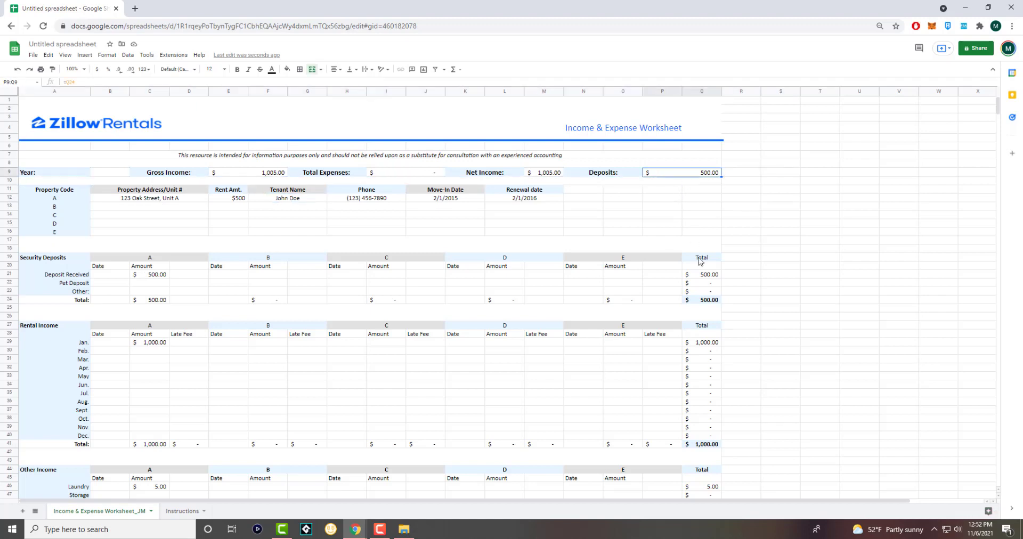
left_click(705, 284)
key("Up")
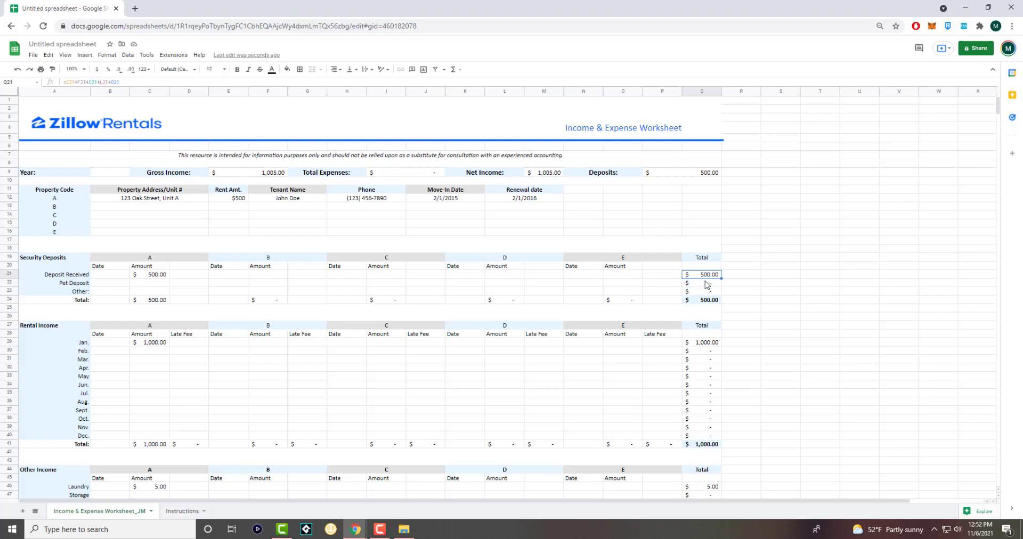
left_click(335, 82)
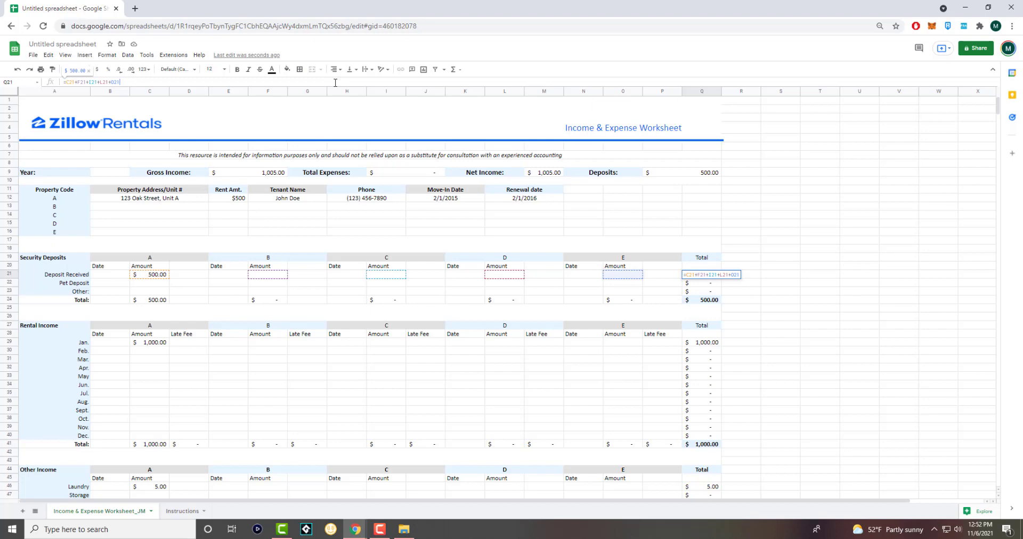
key("Return")
key("Down")
key("Down")
left_click(336, 83)
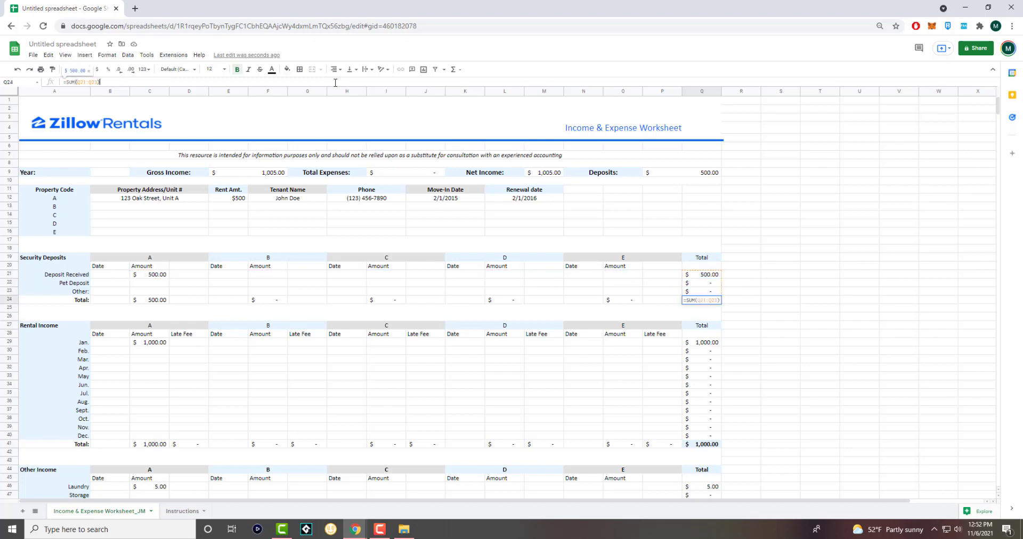
left_click(461, 309)
scroll(462, 277, "down", 12)
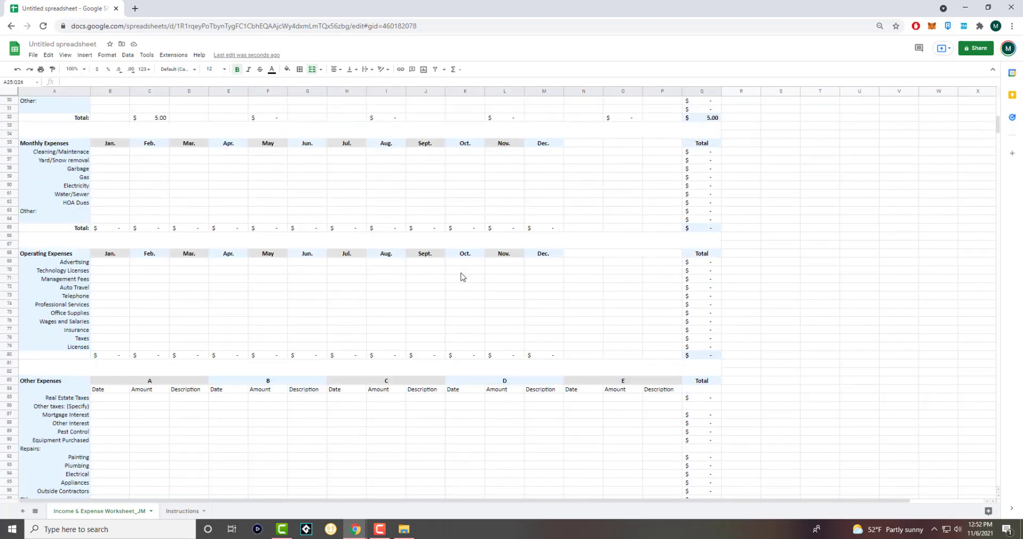
scroll(462, 277, "down", 2)
double_click(703, 308)
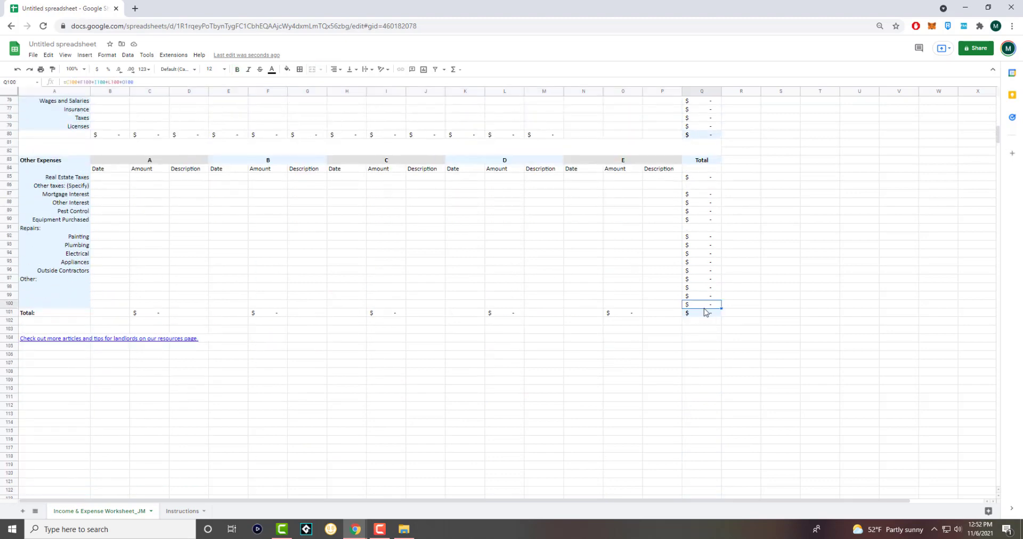
key("Return")
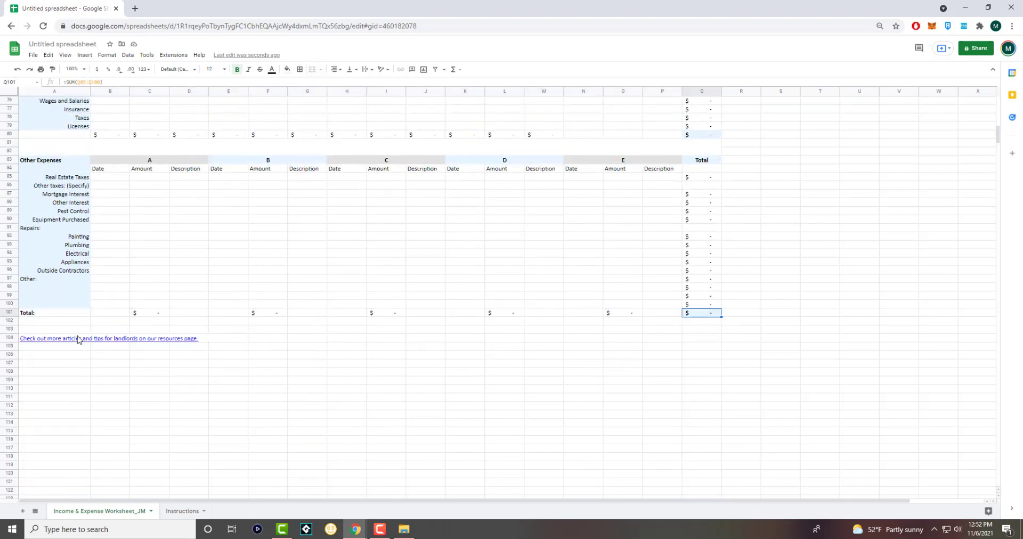
scroll(79, 339, "up", 1)
scroll(78, 339, "up", 15)
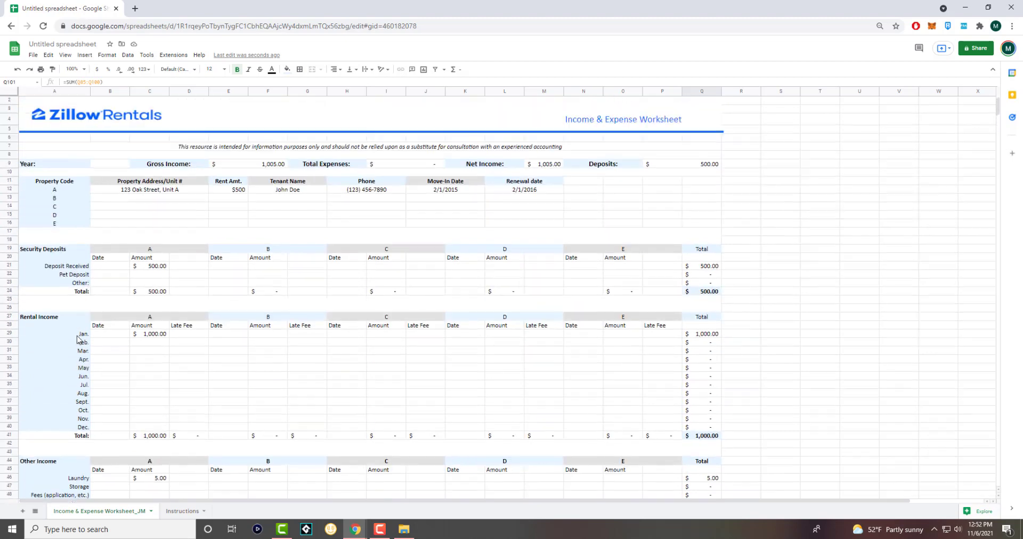